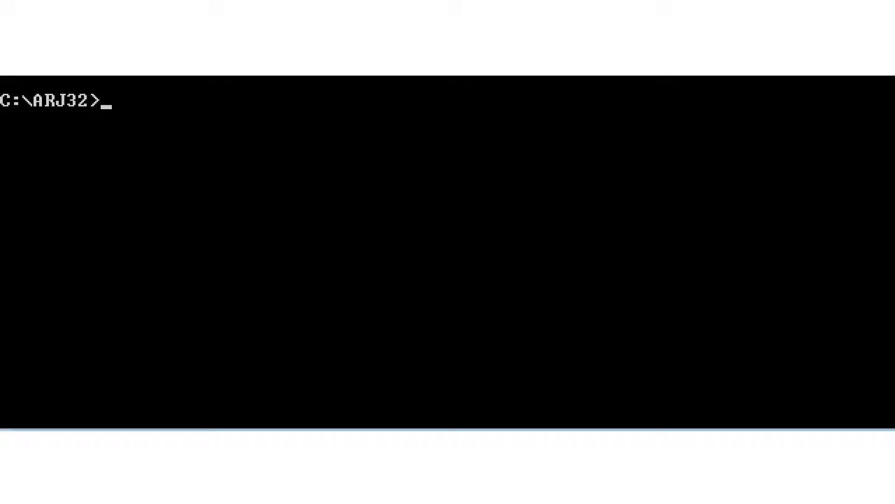
{"action": "type", "text": "dir"}
List the ARJ32 folder, then only its five EXE files, highlighting ARJ32.EXE.
{"action": "key", "text": "Return"}
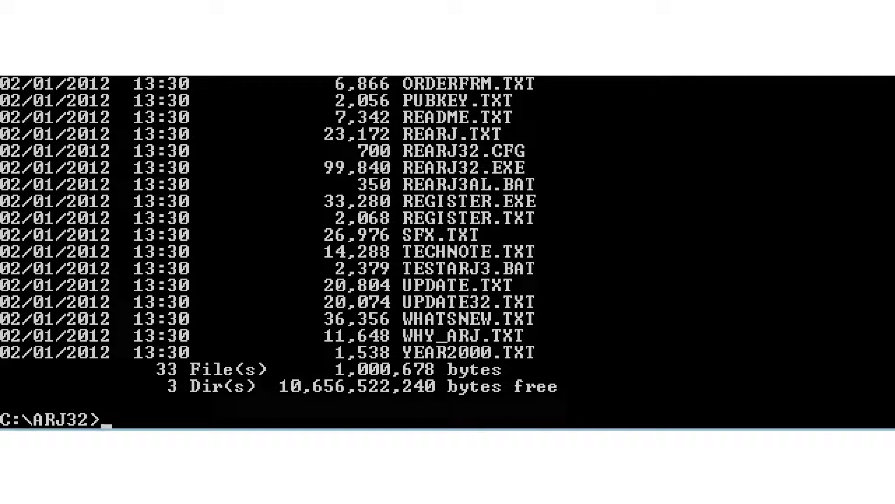
{"action": "type", "text": "di"}
{"action": "type", "text": "r "}
{"action": "type", "text": "*.exe"}
{"action": "key", "text": "Return"}
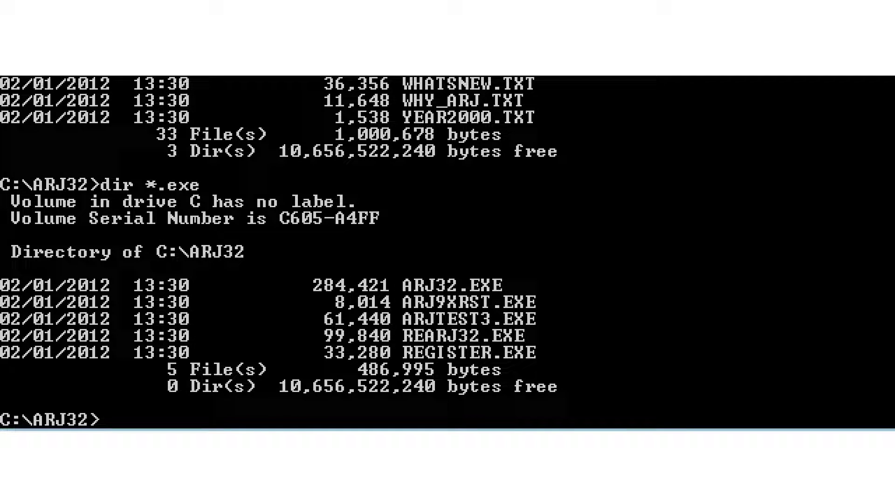
{"action": "left_click_drag", "start_coordinate": [406, 284], "coordinate": [510, 298]}
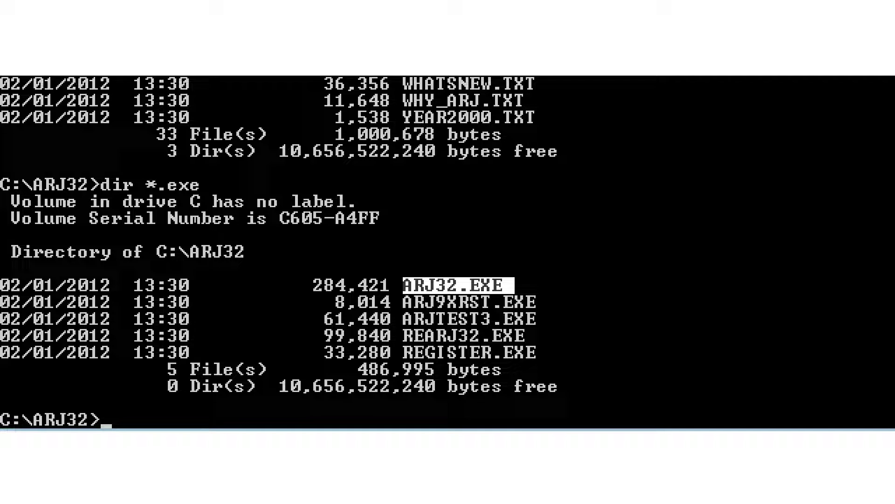
{"action": "type", "text": "cd "}
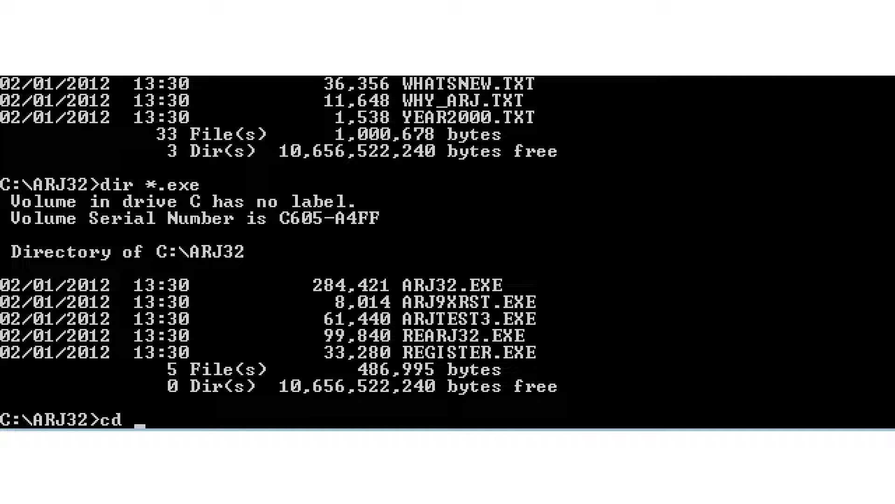
{"action": "type", "text": "\temp\\"}
{"action": "type", "text": "largefile"}
In C:\temp\largefile, list largefile.jpg and highlight its 3,561,167-byte size.
{"action": "key", "text": "Return"}
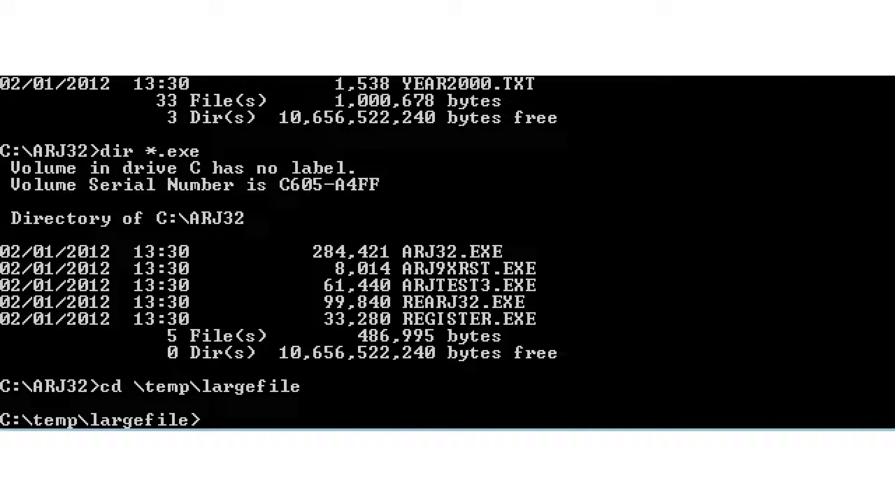
{"action": "type", "text": "dir lar"}
{"action": "key", "text": "Tab"}
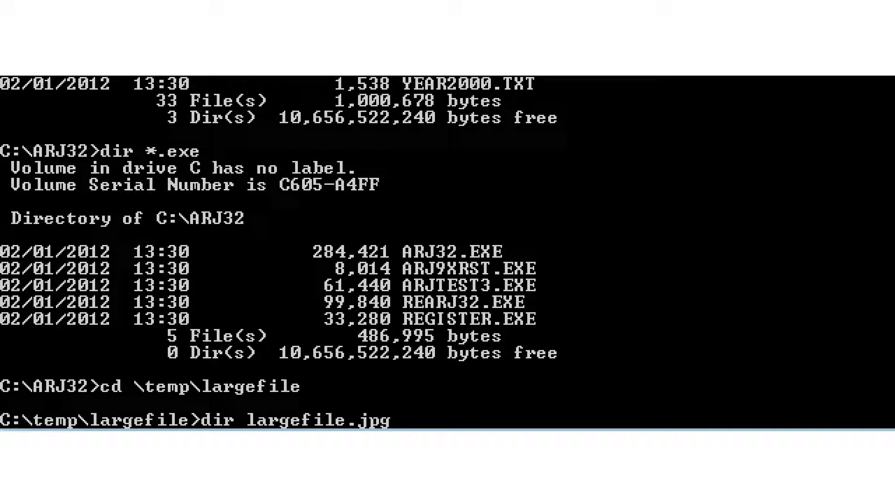
{"action": "key", "text": "Return"}
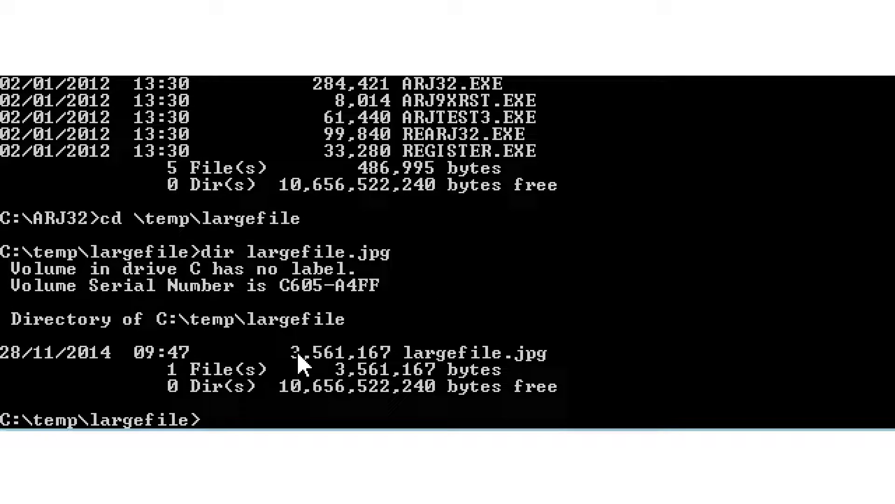
{"action": "left_click_drag", "start_coordinate": [300, 363], "coordinate": [556, 363]}
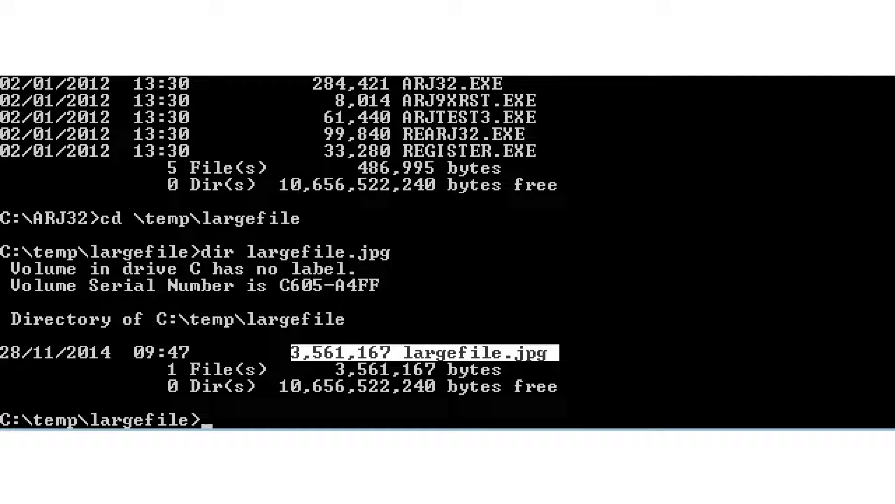
{"action": "type", "text": "c:"}
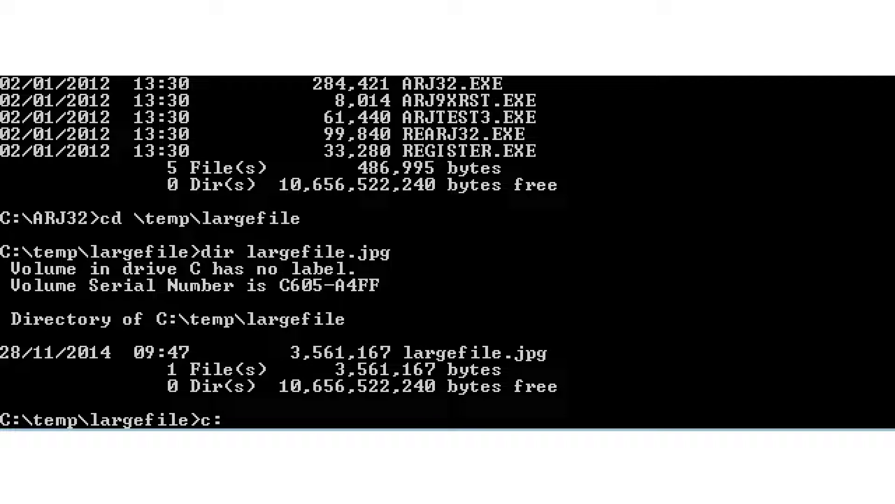
{"action": "type", "text": "\\ar"}
Enter c:\ARJ32\ARJ32.EXE a -jm -r -v720 arc.arj largefile.jpg without running it.
{"action": "key", "text": "Tab"}
{"action": "type", "text": "\\la"}
{"action": "key", "text": "Tab"}
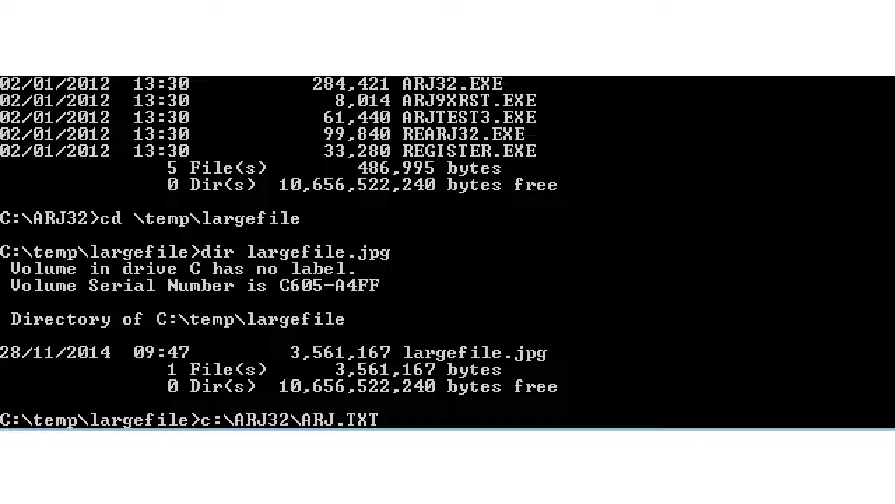
{"action": "key", "text": "Tab"}
{"action": "key", "text": "Tab"}
{"action": "key", "text": "shift+Tab"}
{"action": "type", "text": "a -j"}
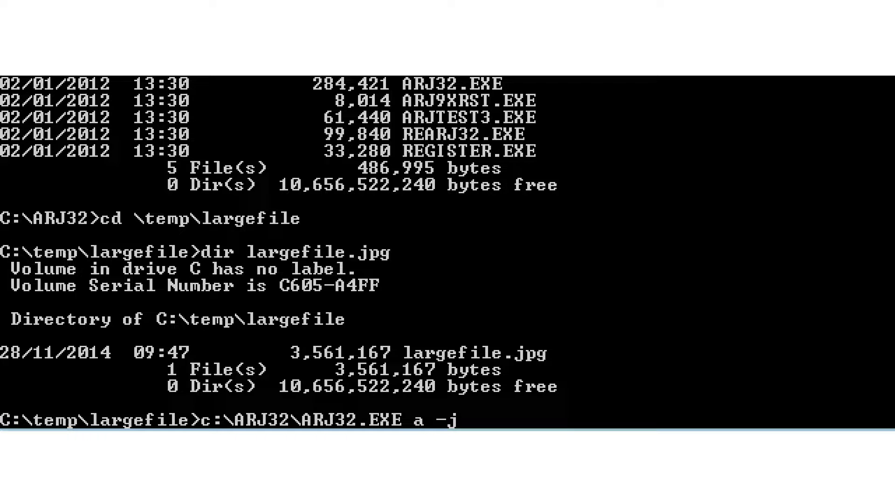
{"action": "type", "text": "m"}
{"action": "type", "text": " -r "}
{"action": "type", "text": "-v720"}
{"action": "type", "text": " a"}
{"action": "type", "text": "rc.arj"}
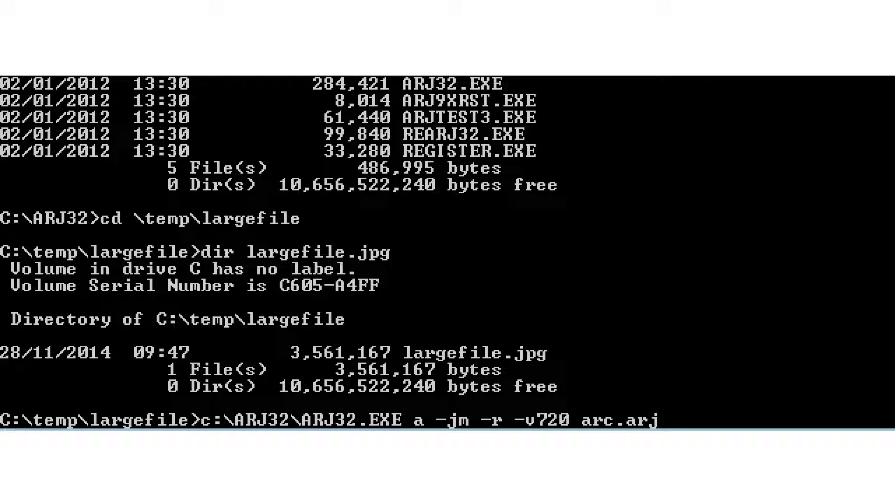
{"action": "type", "text": " a"}
{"action": "key", "text": "BackSpace"}
{"action": "type", "text": "lar"}
{"action": "key", "text": "Tab"}
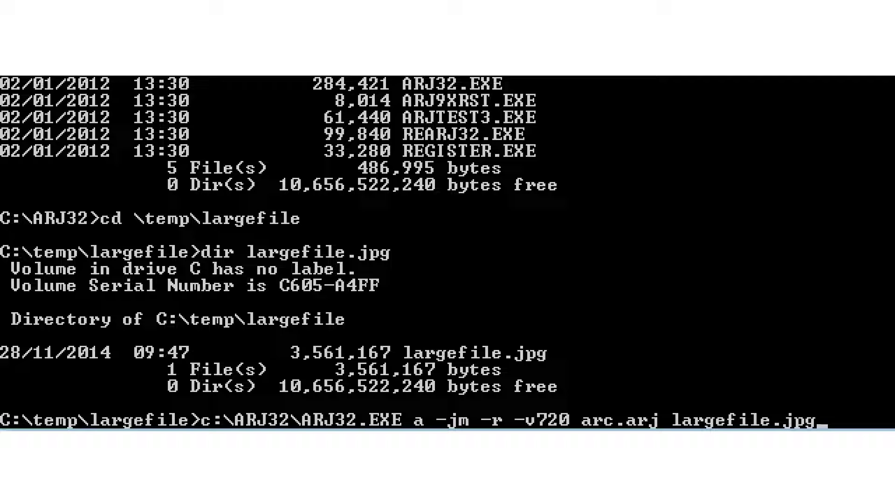
Run the split, approve volumes arc.a01–arc.a04, then list and highlight the five archive files.
{"action": "key", "text": "Return"}
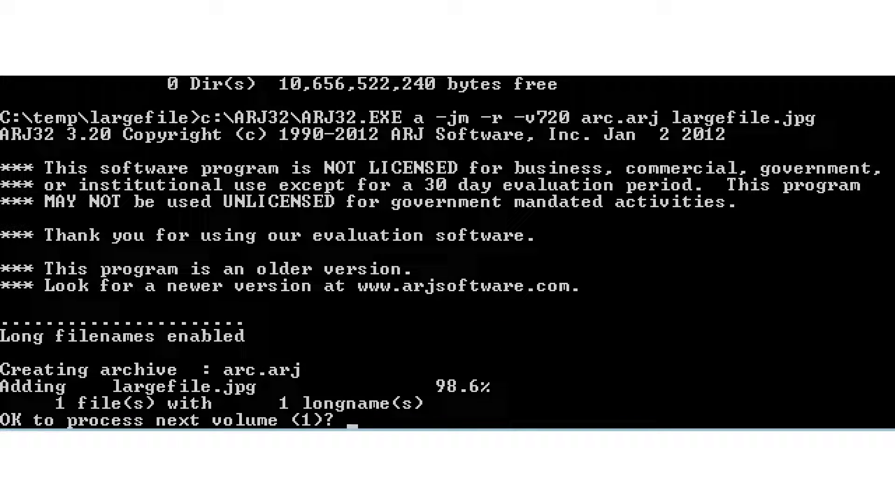
{"action": "type", "text": "Y"}
{"action": "key", "text": "Return"}
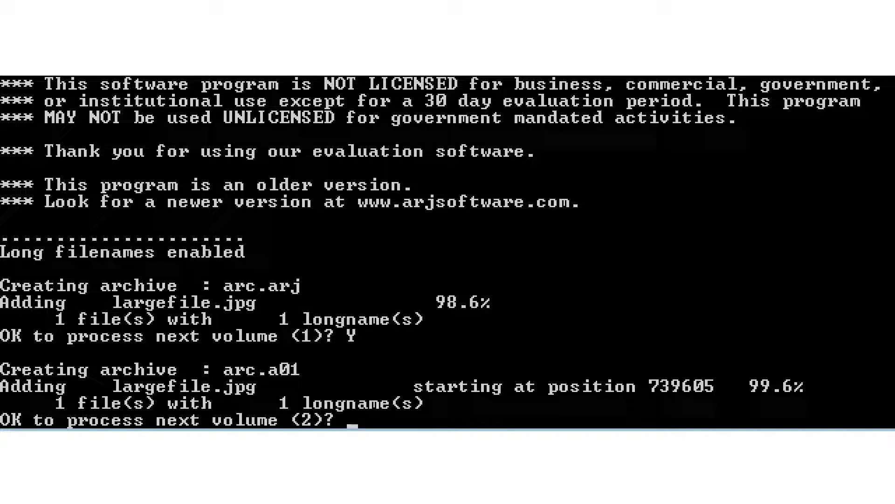
{"action": "type", "text": "Y"}
{"action": "key", "text": "Return"}
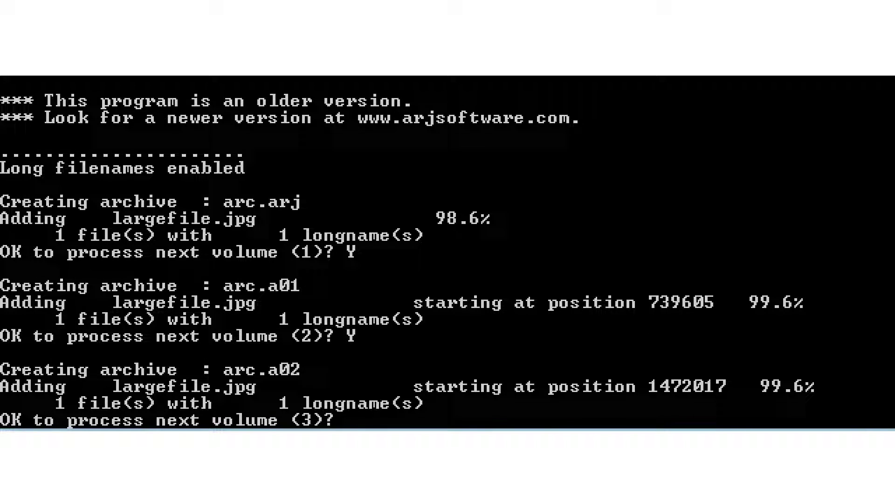
{"action": "type", "text": "Y"}
{"action": "key", "text": "Return"}
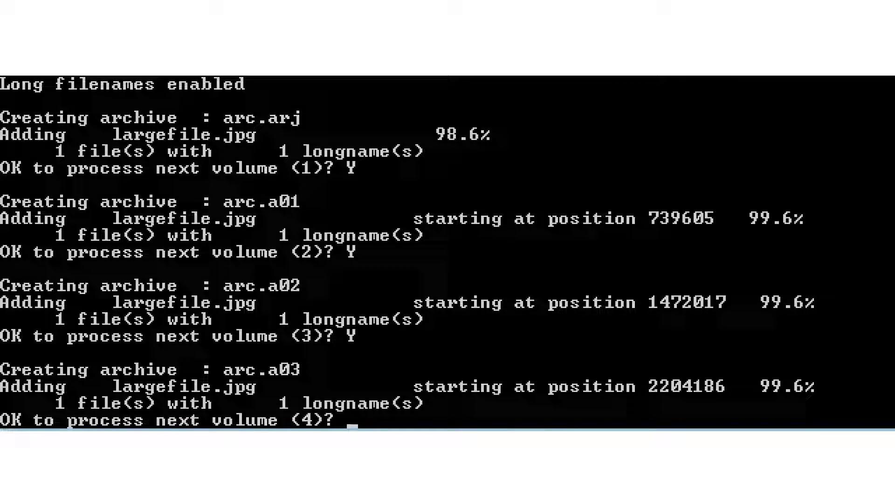
{"action": "type", "text": "Y"}
{"action": "key", "text": "Return"}
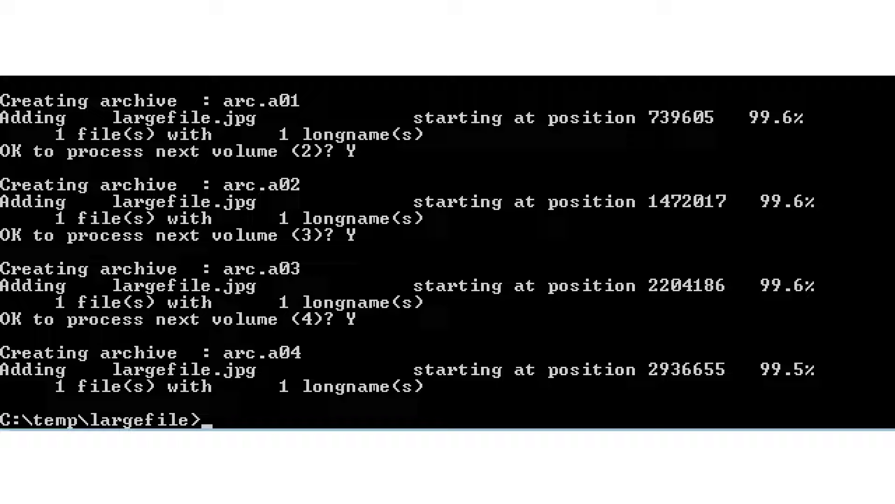
{"action": "type", "text": "dir"}
{"action": "key", "text": "Return"}
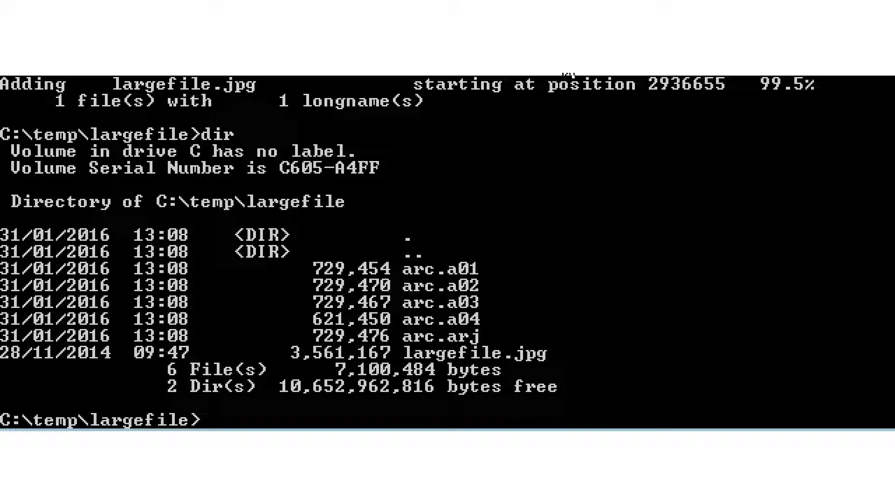
{"action": "left_click_drag", "start_coordinate": [406, 270], "coordinate": [490, 337]}
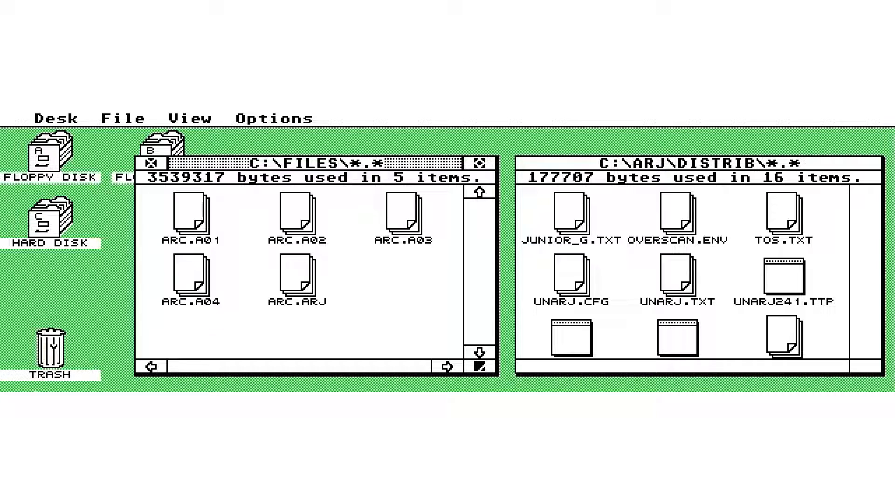
Drop ARC.ARJ onto UNARJ241.TTP to rebuild LARGEFIL.JPG in C:\FILES.
{"action": "left_click", "coordinate": [292, 270]}
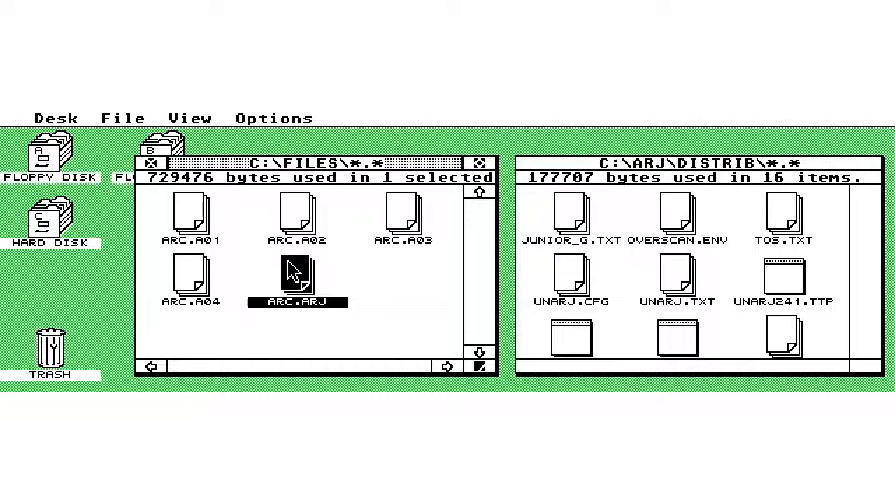
{"action": "left_click_drag", "start_coordinate": [292, 270], "coordinate": [780, 273]}
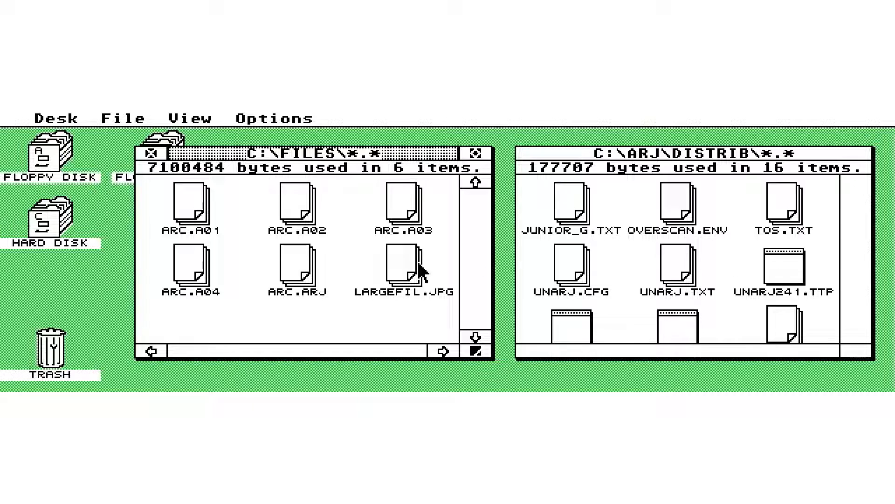
Show File Information for LARGEFIL.JPG, confirming 3,561,167 bytes.
{"action": "left_click", "coordinate": [402, 268]}
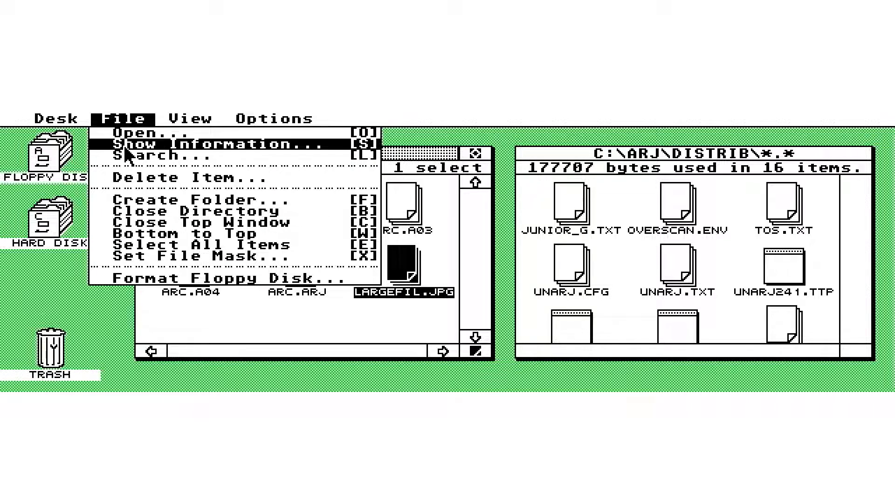
{"action": "left_click", "coordinate": [125, 148]}
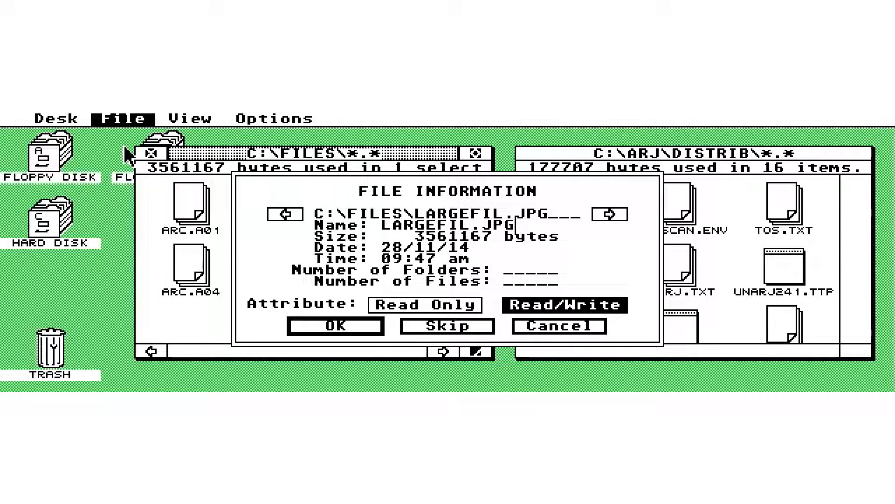